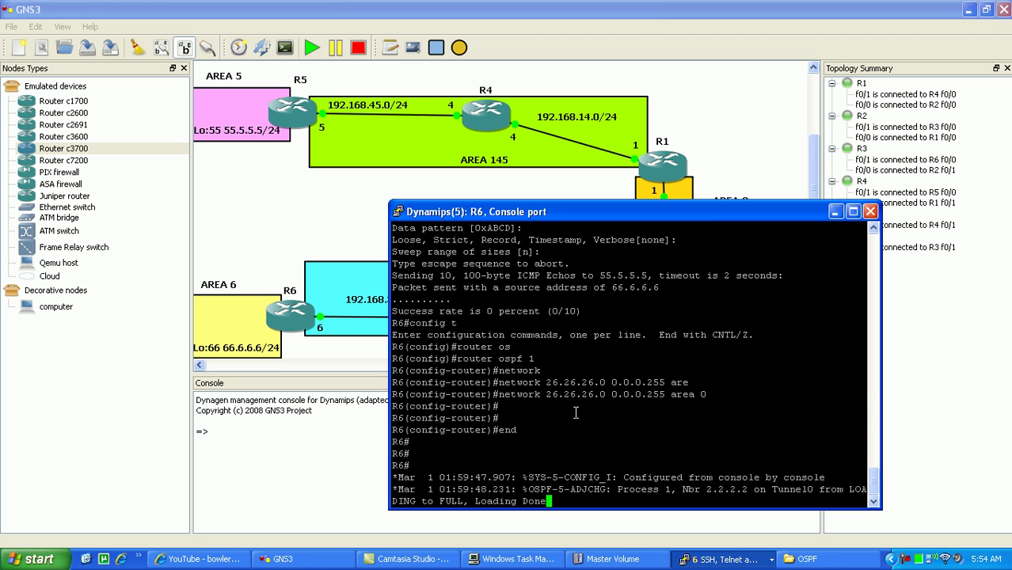
- Run 'show ip ospf neighbor' on R6 using Tab completion
key(Return)
key(Return)
text(show ip os)
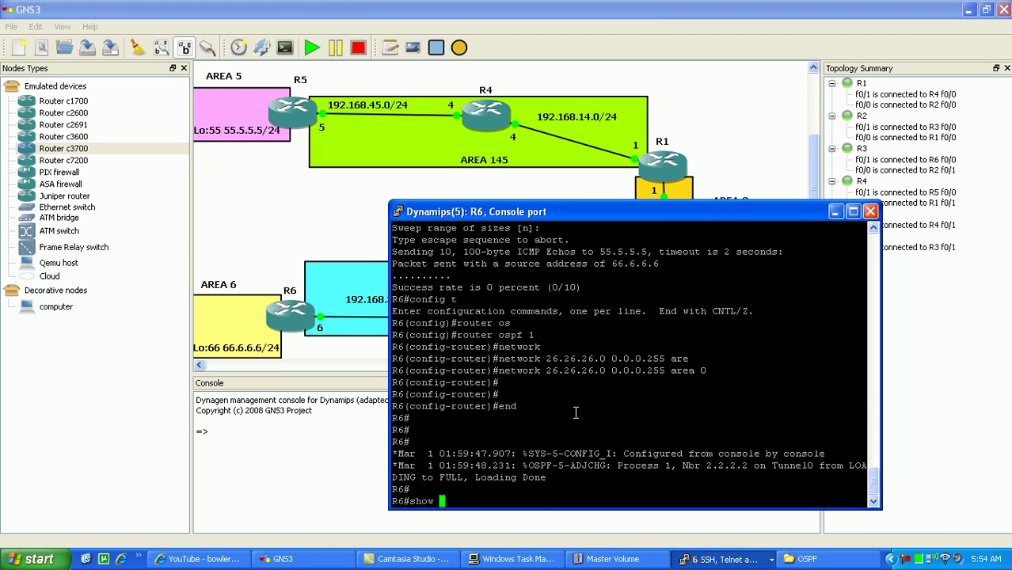
key(Tab)
text(ne)
key(Tab)
key(Return)
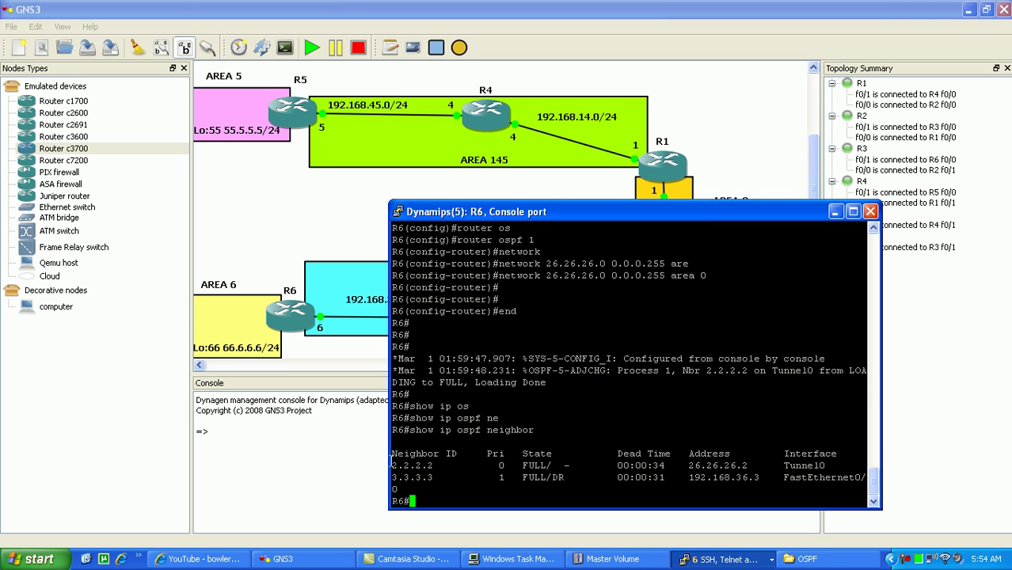
- Highlight neighbor 2.2.2.2 and its FULL state in the neighbor table
drag(392, 466, 445, 476)
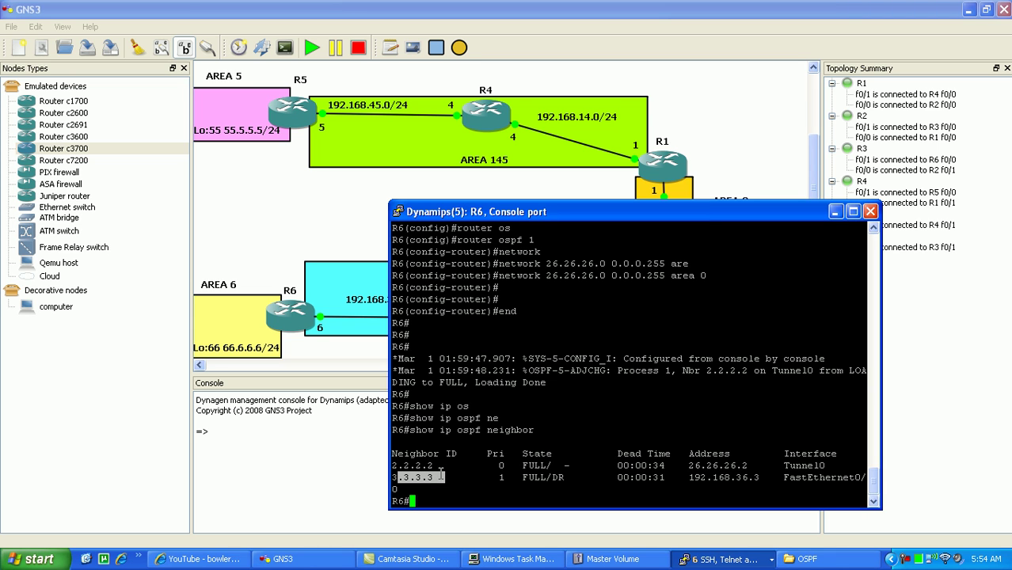
click(488, 462)
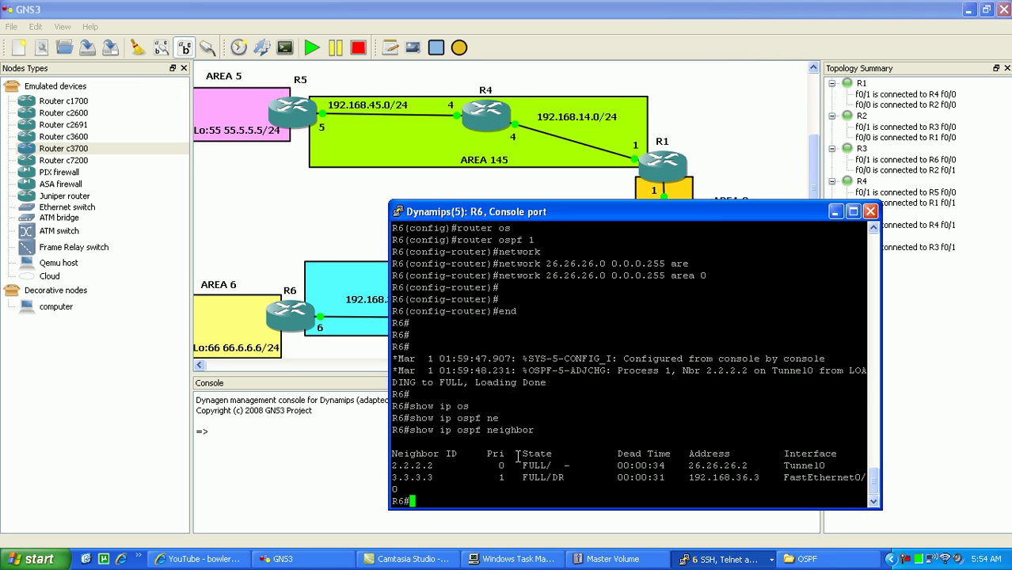
drag(519, 458, 837, 465)
click(563, 474)
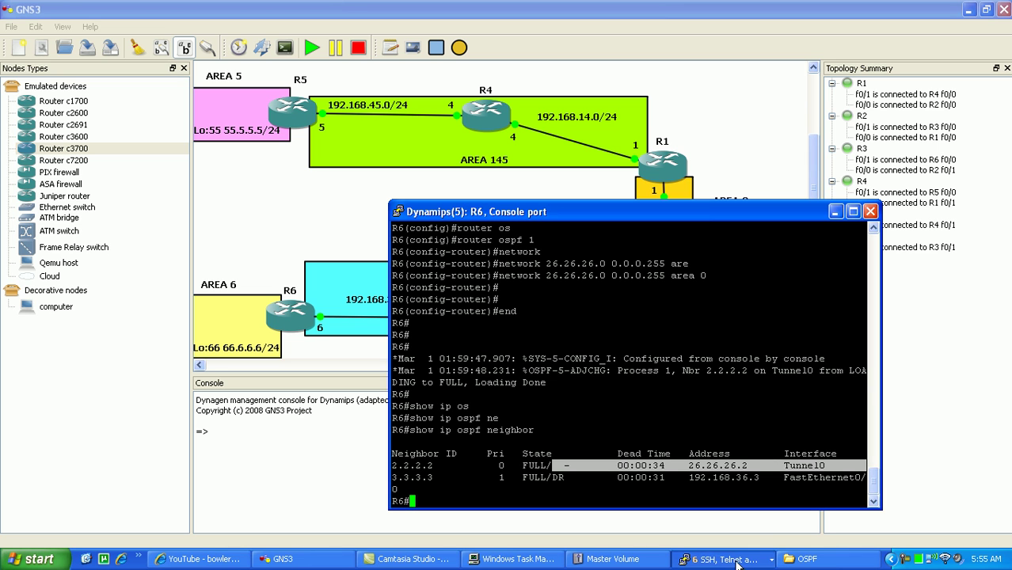
- Bring R5's console forward, re-run 'show ip route', and narrow the window to reveal Area 6
click(616, 451)
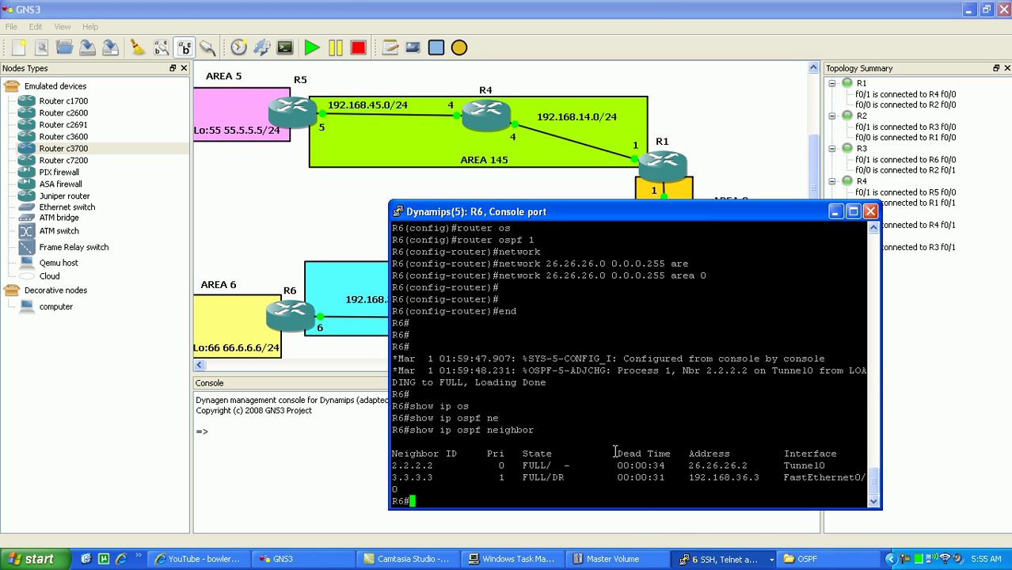
click(713, 560)
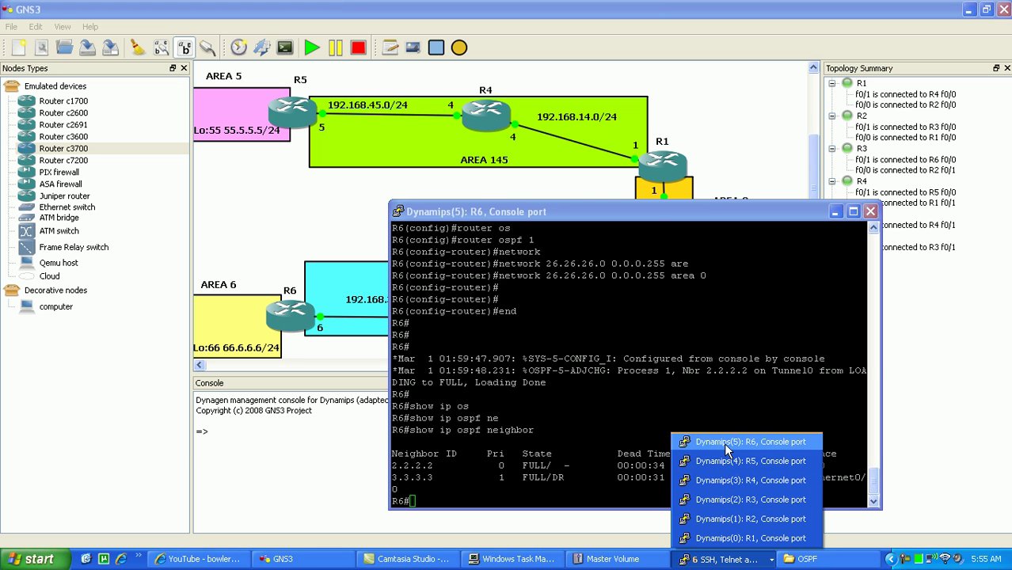
click(765, 462)
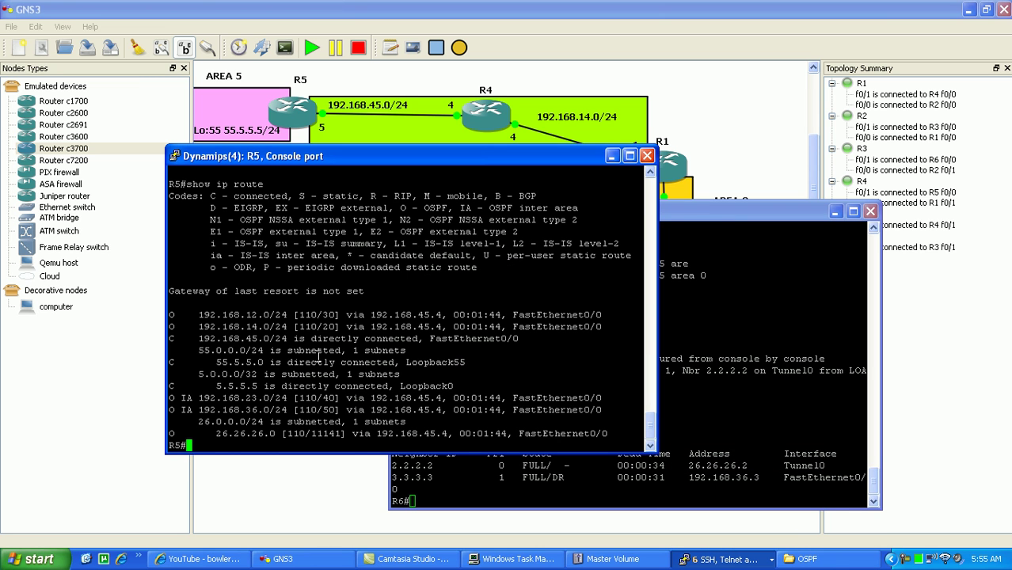
key(Up)
key(Return)
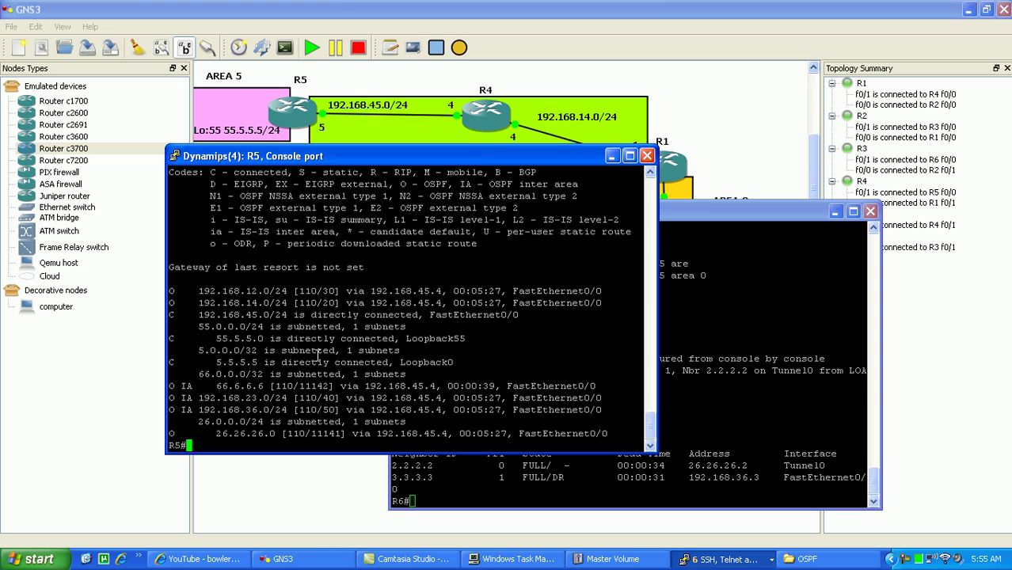
drag(166, 369, 545, 388)
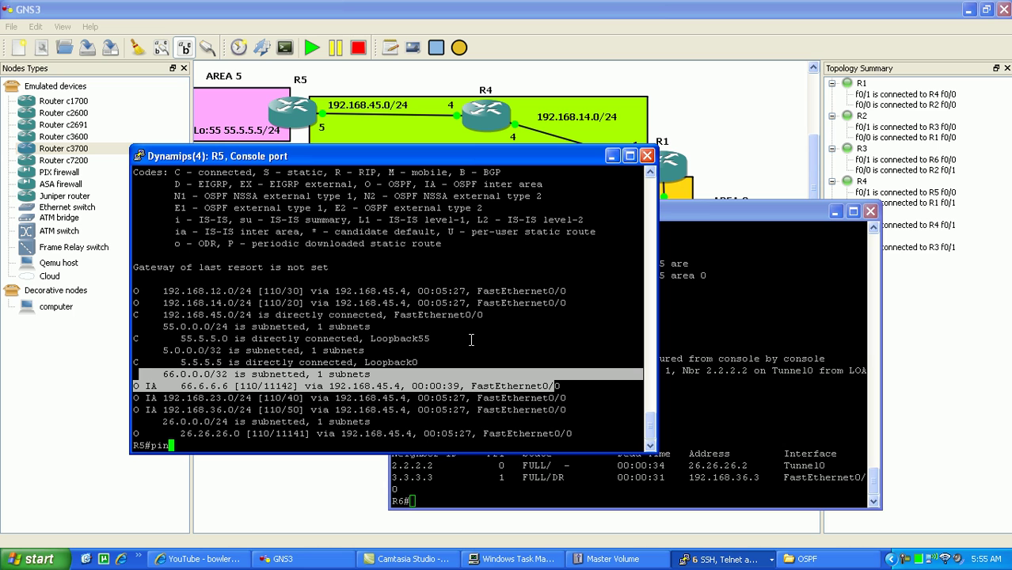
- On R6, run an extended ping to 55.5.5.5 with 10 repeats sourced from 66.6.6.6
click(723, 359)
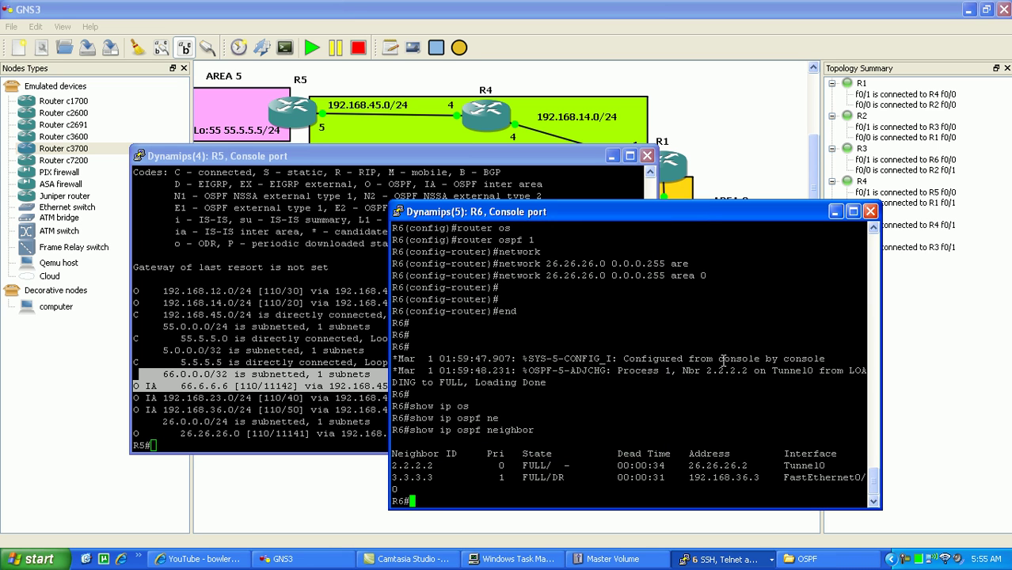
text(ping)
key(Return)
key(Return)
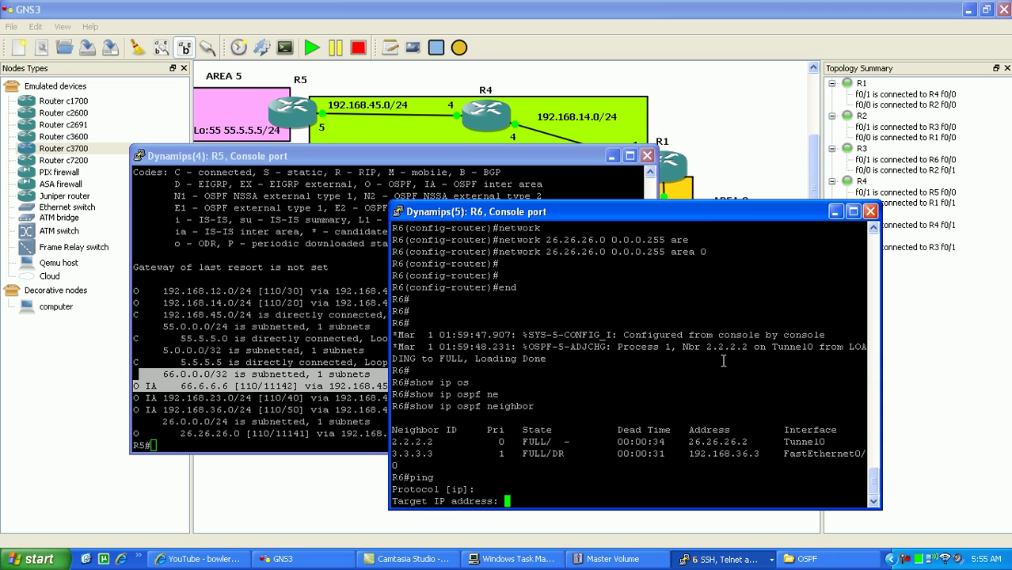
text(55.5.5.5)
key(Return)
text(10)
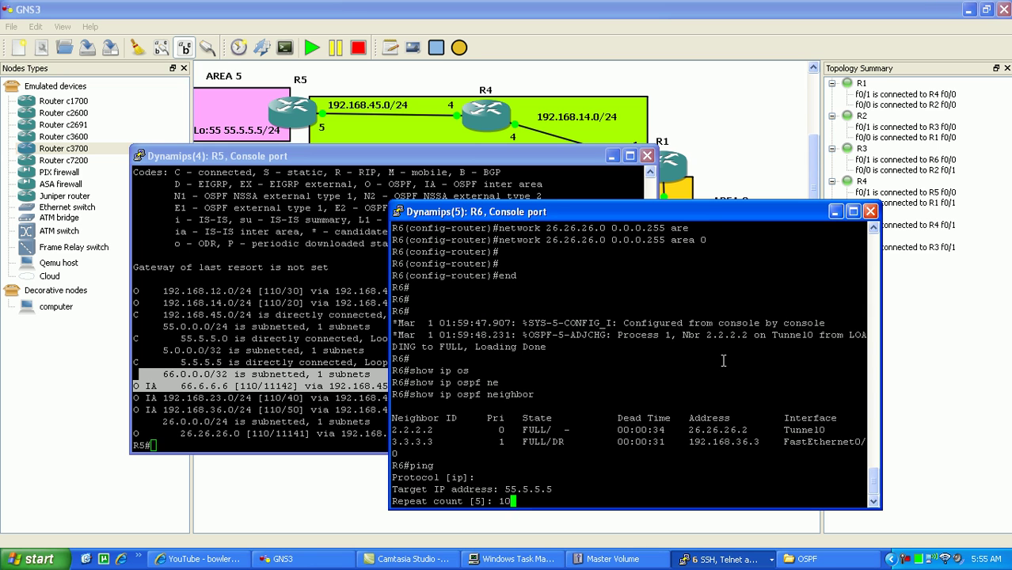
key(Return)
key(Return)
key(Return)
text(y)
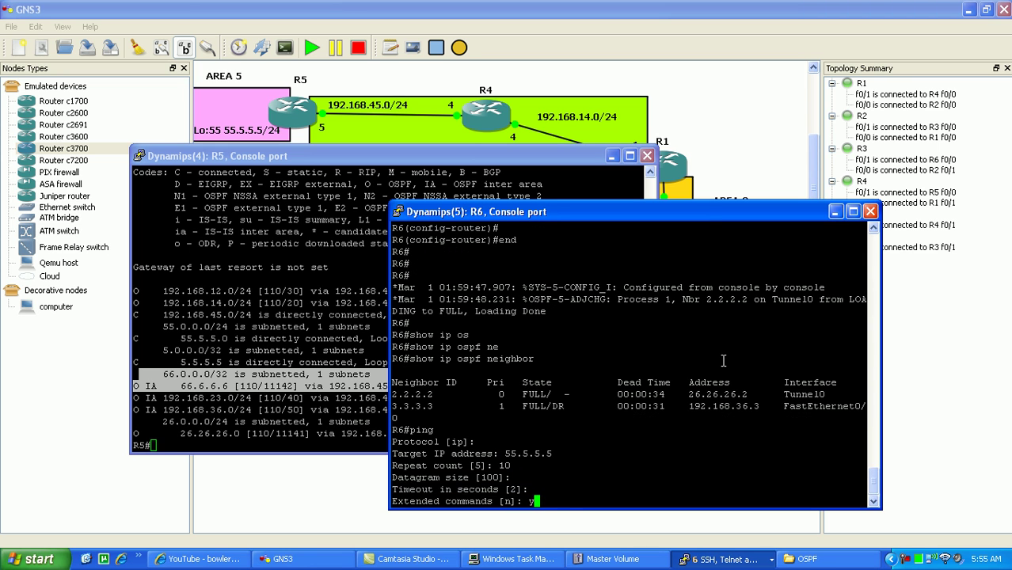
key(Return)
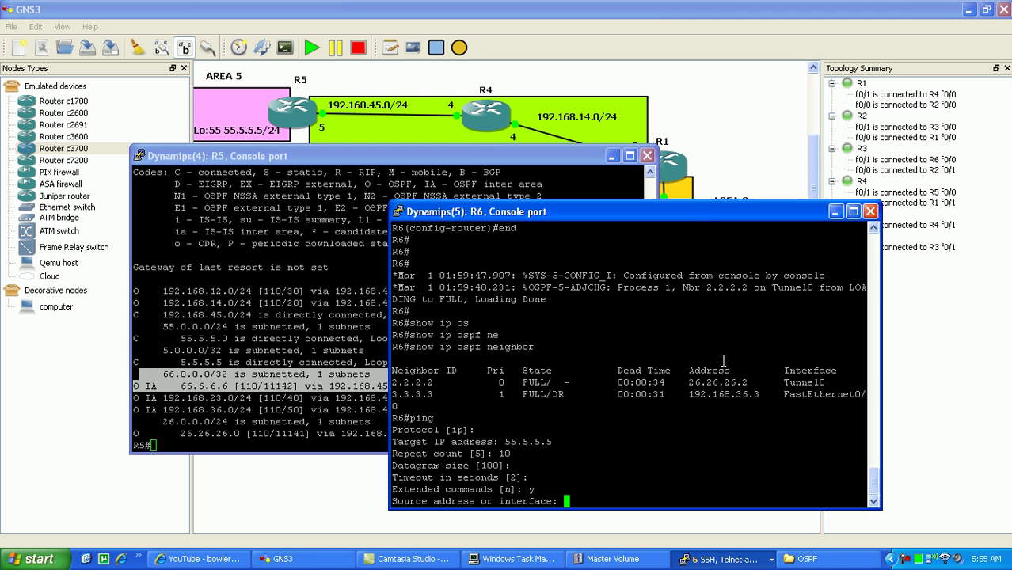
text(66.6.6.6)
key(Return)
key(Return)
key(Return)
key(Return)
key(Return)
key(Return)
key(Return)
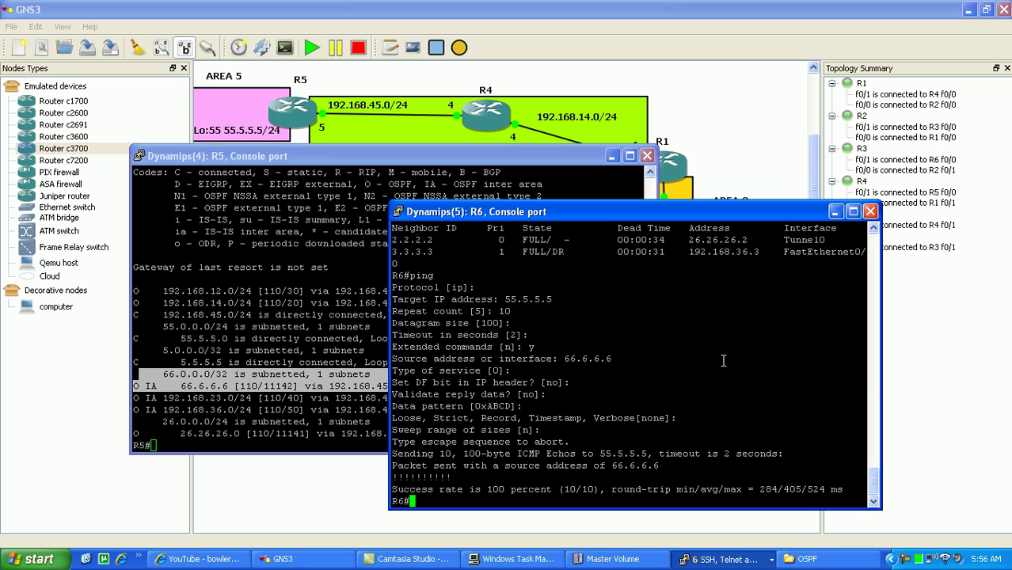
- Bring the GNS3 topology diagram forward and list the open router consoles
click(727, 140)
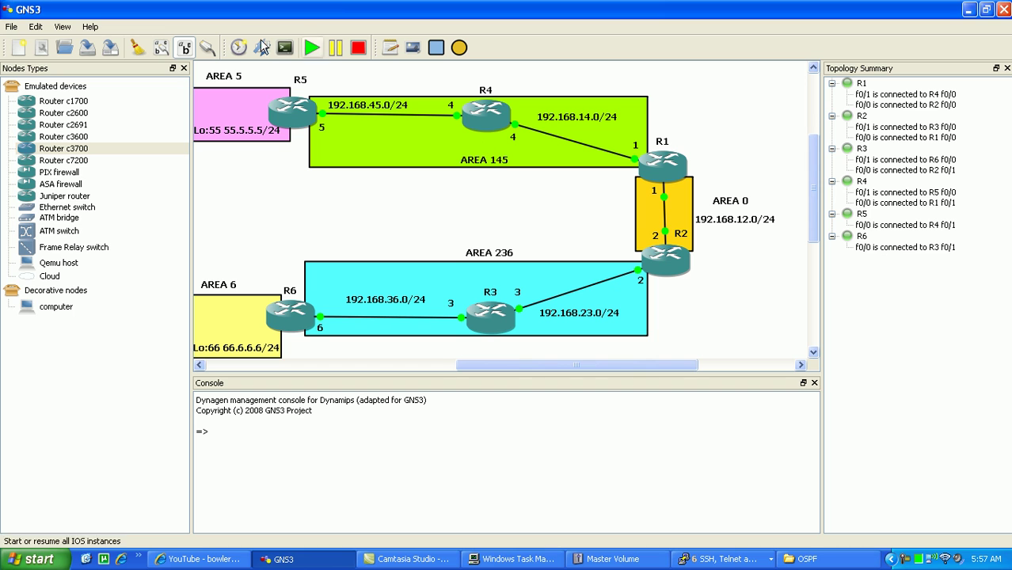
click(725, 559)
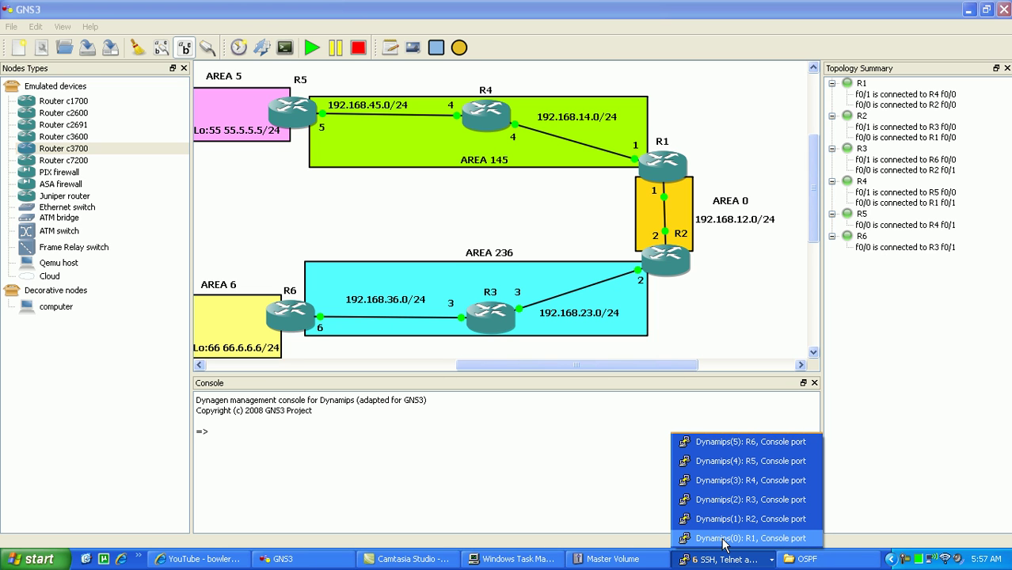
- In R5's console, start an interactive ping to 66.6.6.6 with 10 repeats
click(745, 461)
click(389, 353)
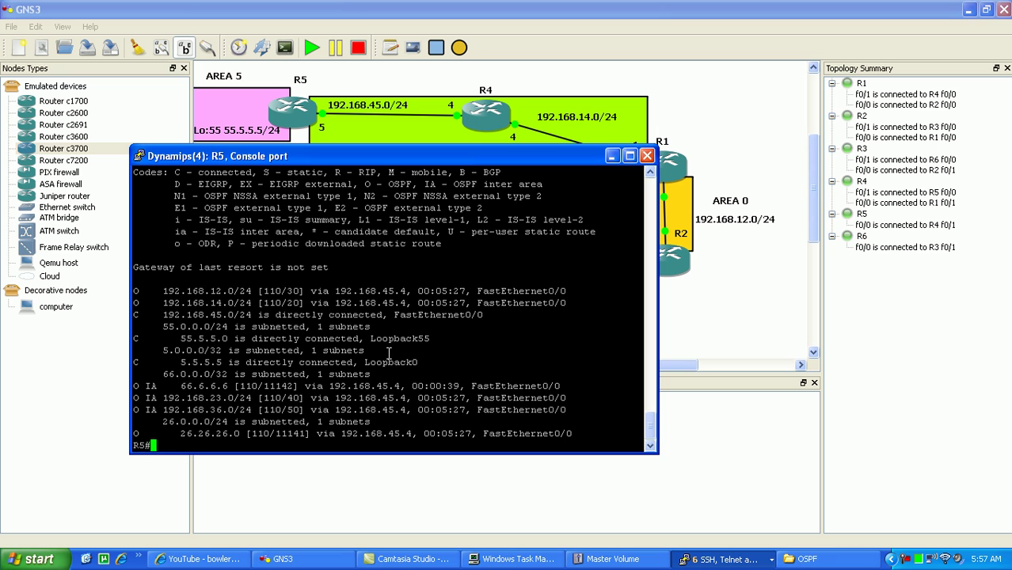
text(ping)
key(Return)
key(Return)
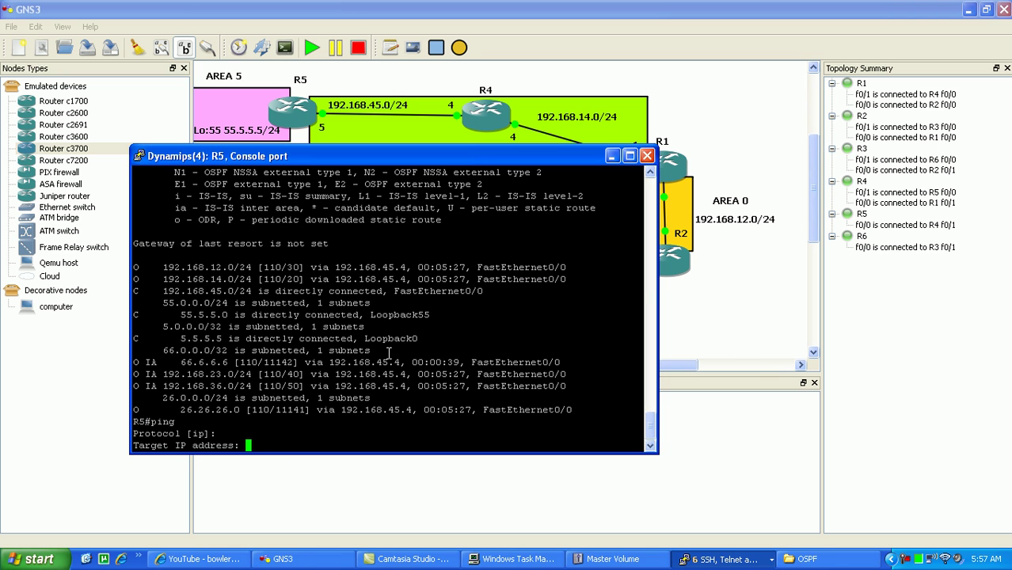
text(66.6.6.)
key(Return)
text(10)
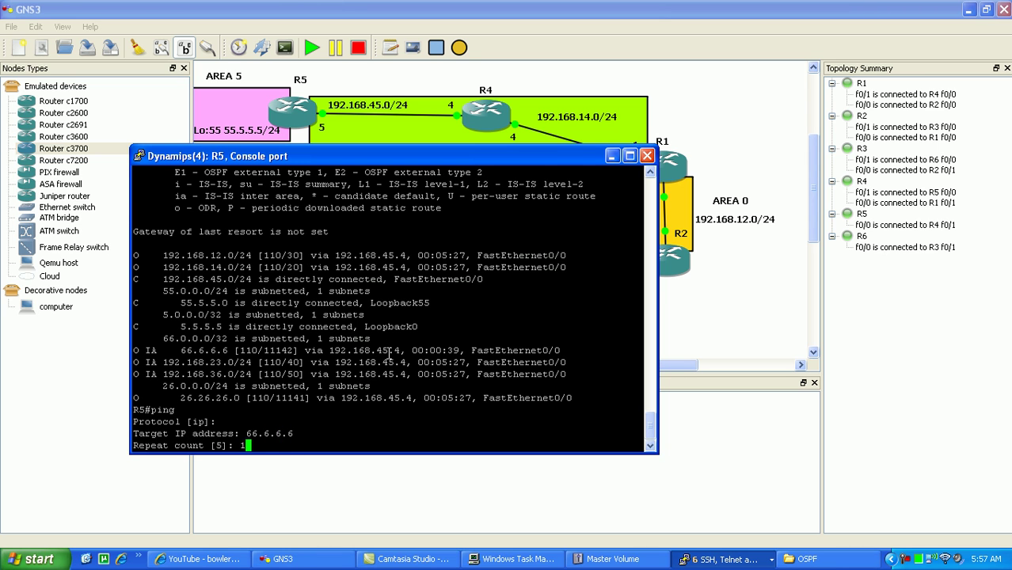
key(Return)
key(Return)
key(Return)
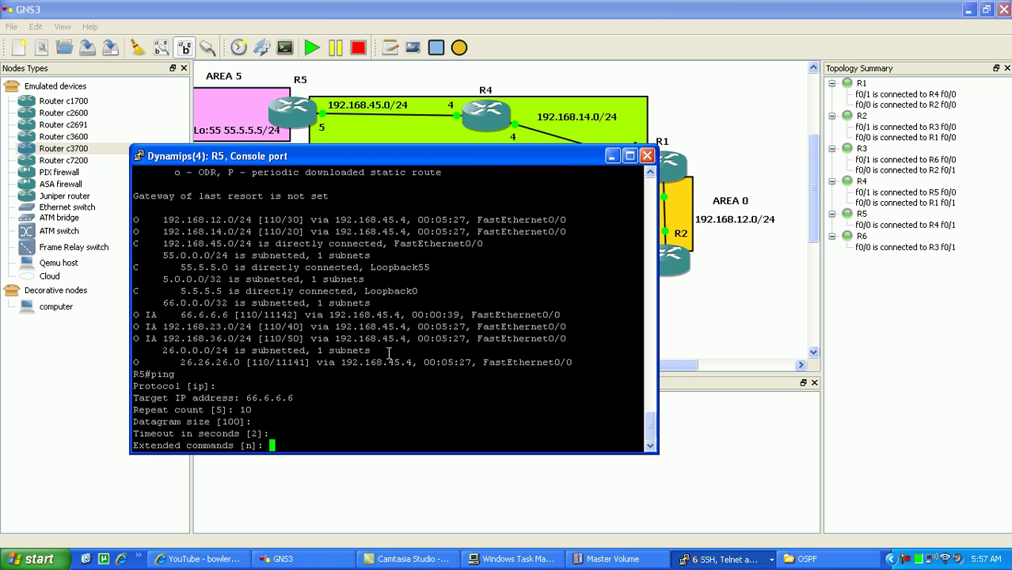
- Set the ping source to 55.5.5.5, send it, and return to the topology diagram
text(y)
key(Return)
text(55.5.5.5)
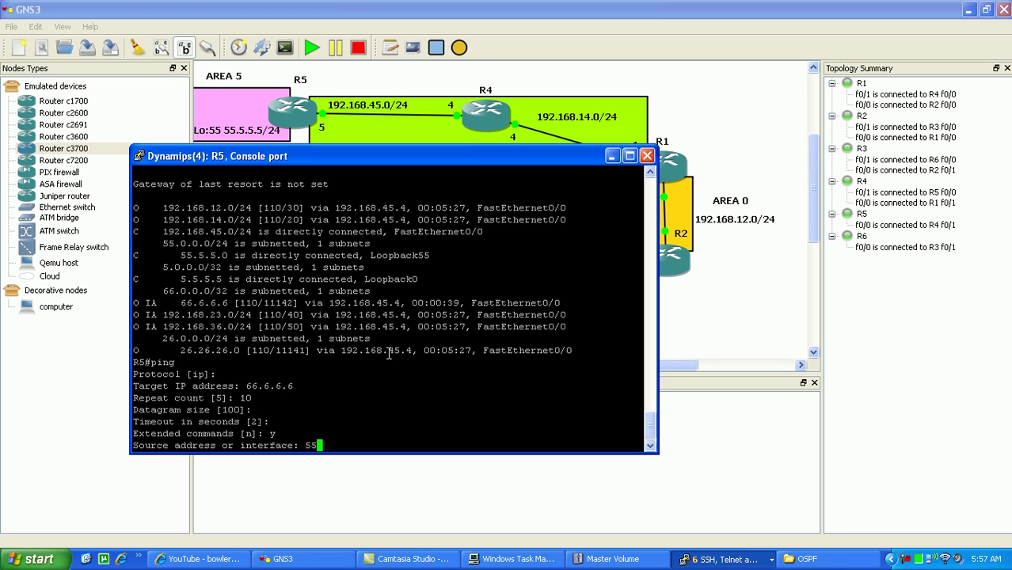
key(Return)
key(Return)
key(Return)
key(Return)
key(Return)
key(Return)
key(Return)
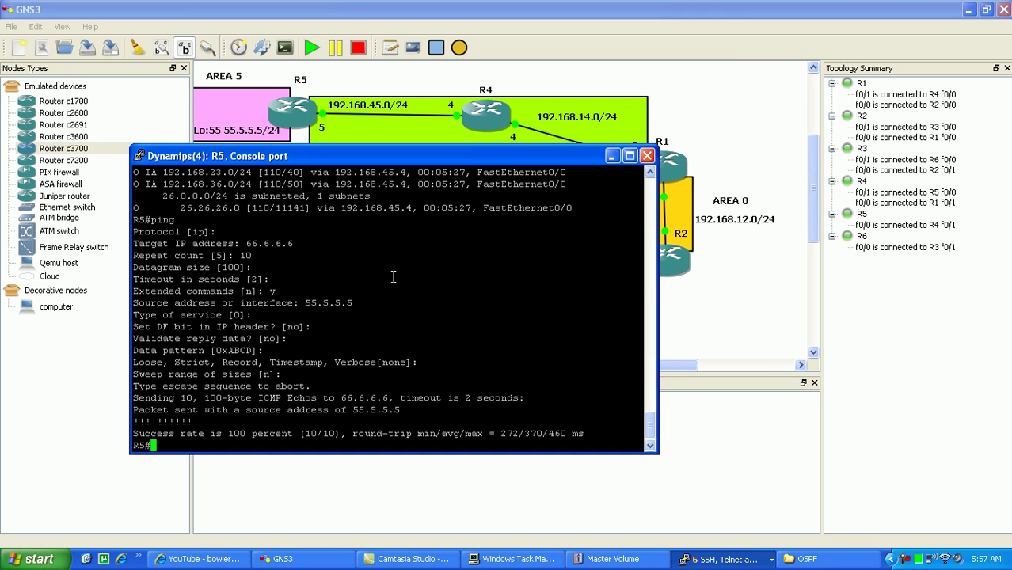
click(685, 125)
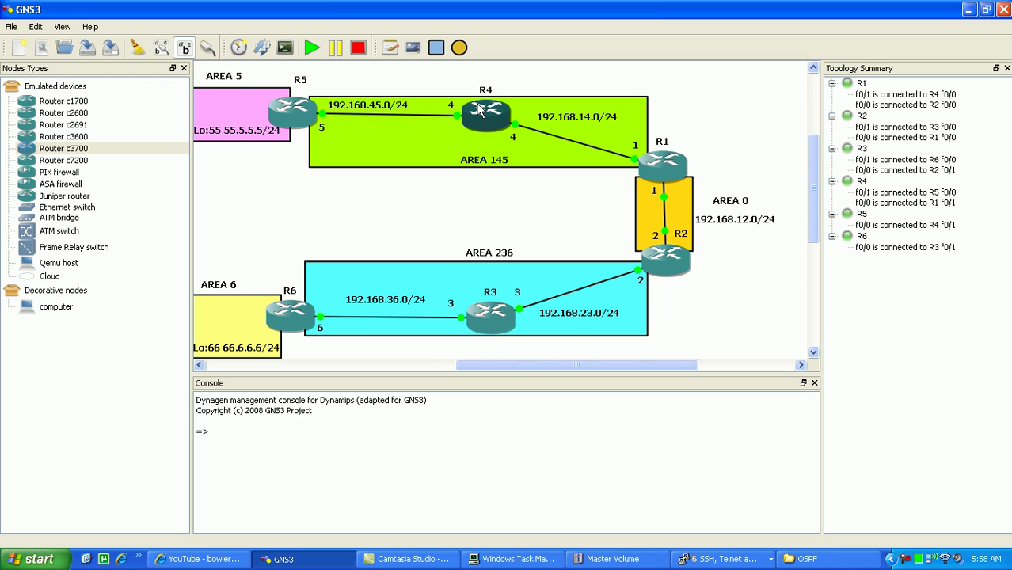
mouse_move(480, 111)
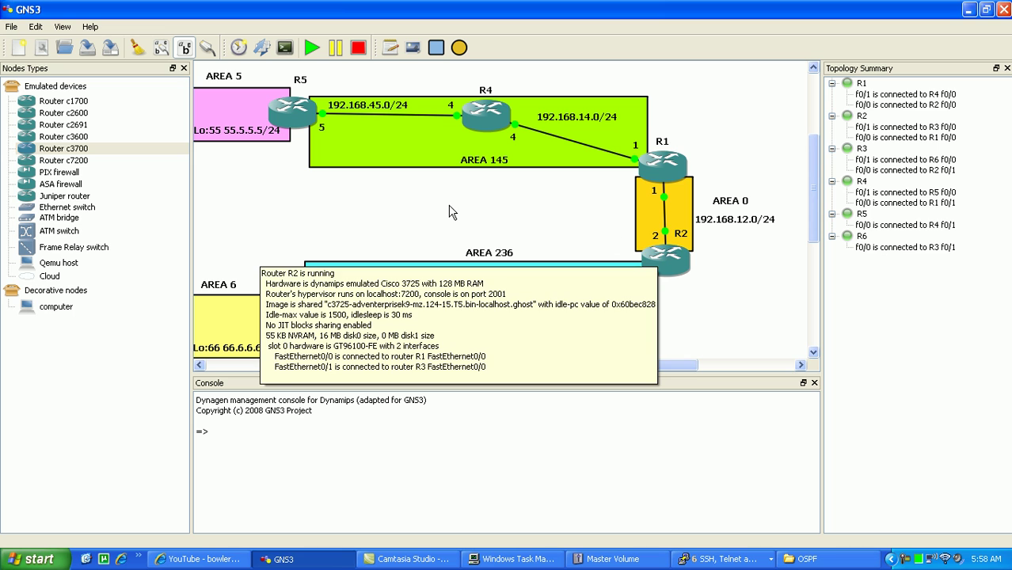
- Add a text note reading '26.26.26.0/24' to the diagram
click(387, 54)
click(386, 226)
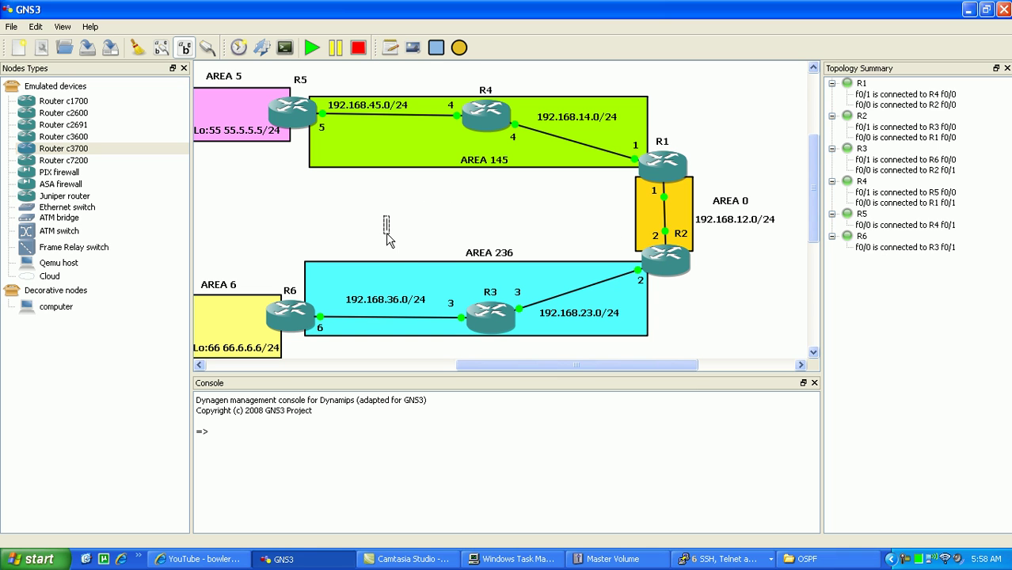
text(26/2)
key(BackSpace)
key(BackSpace)
text(.26.26.0/24)
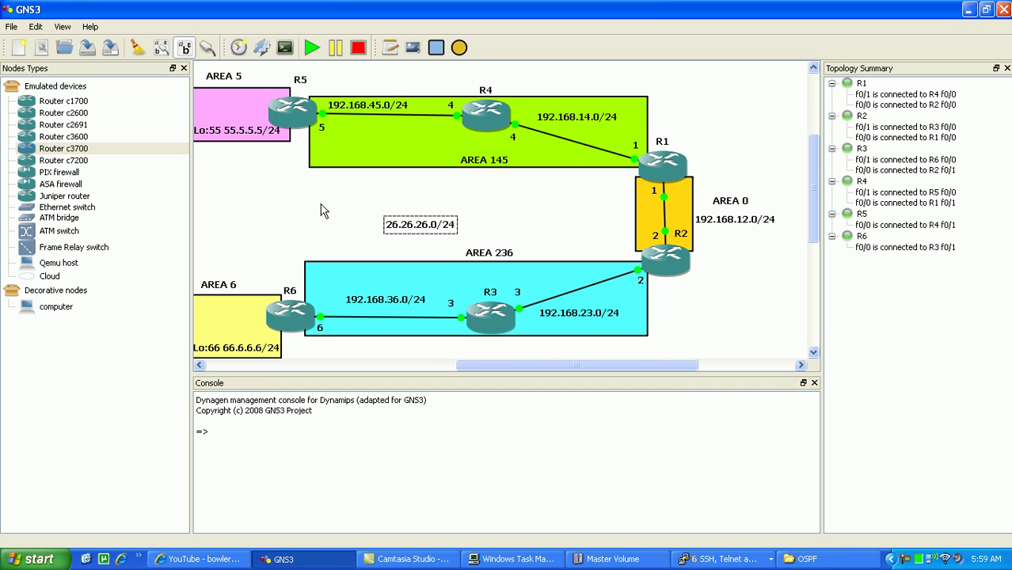
click(321, 210)
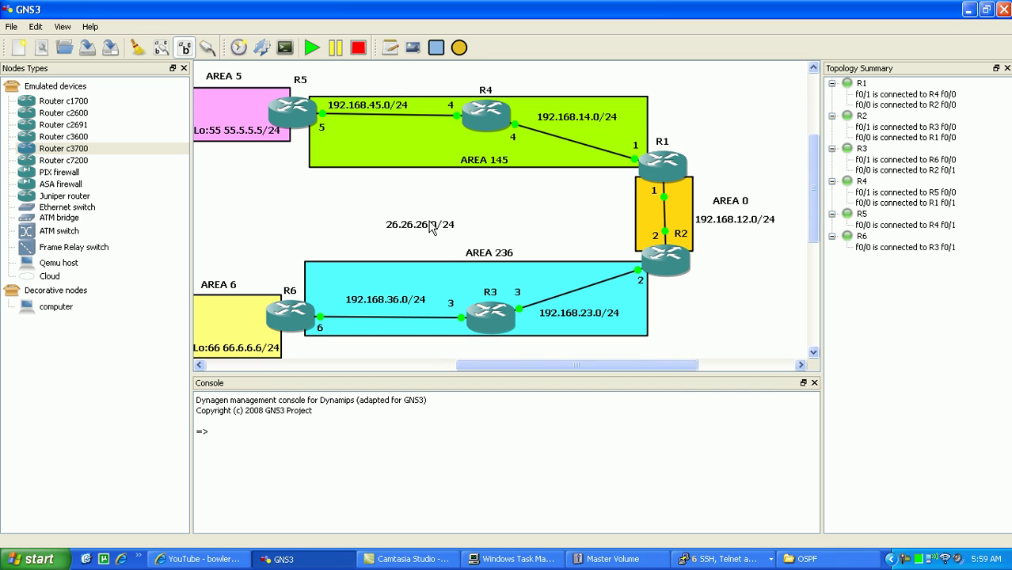
- Move the 26.26.26.0/24 note next to R2
drag(431, 228, 421, 226)
click(398, 201)
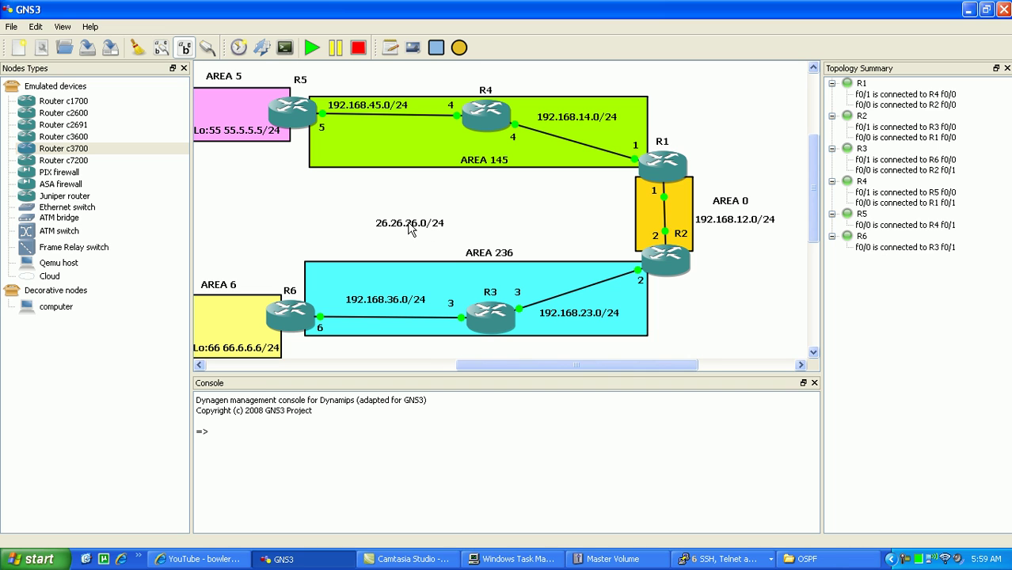
drag(396, 224, 596, 237)
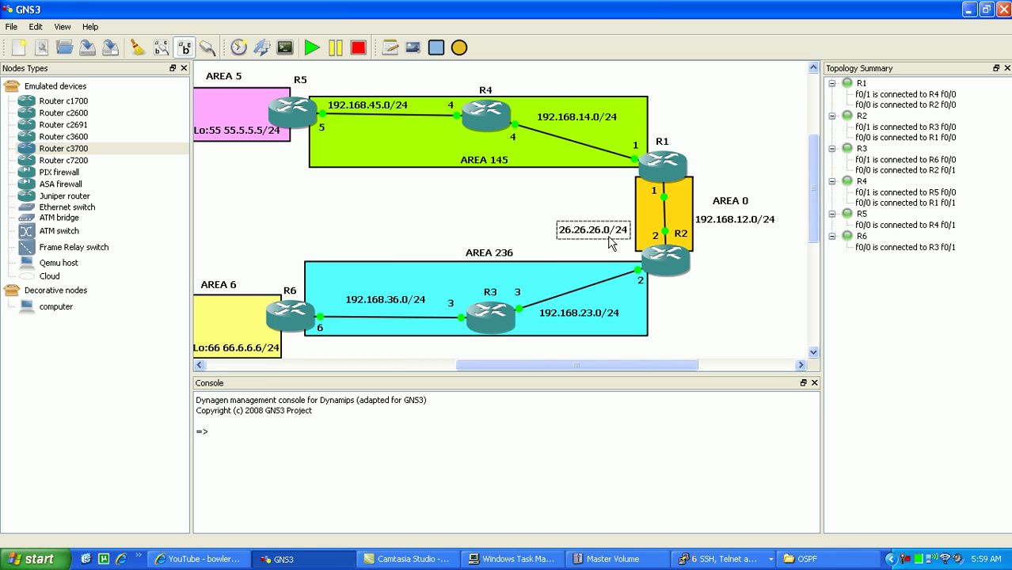
- Nudge the 26.26.26.0/24 label left and right to settle it beside R2
drag(599, 235, 581, 230)
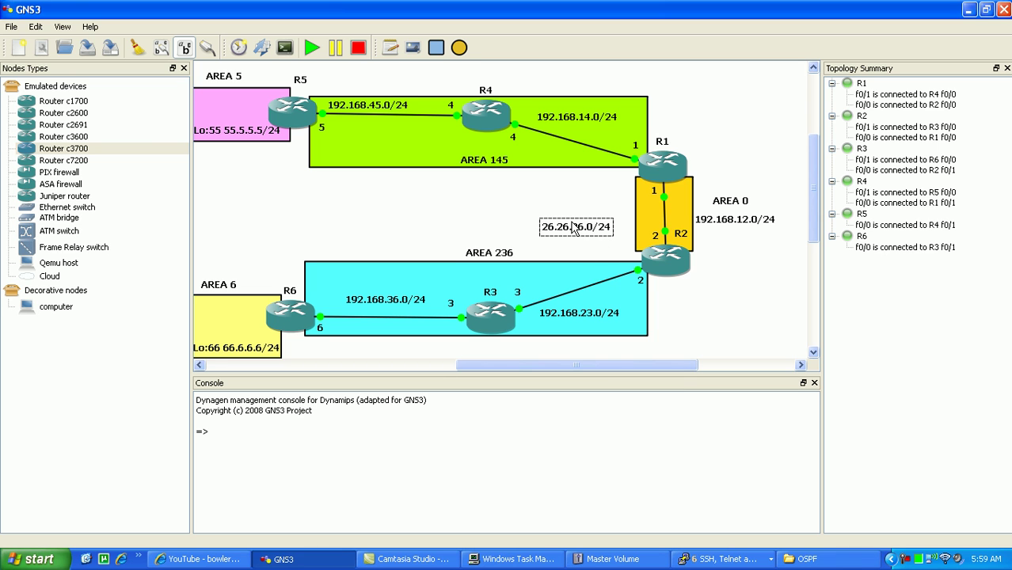
drag(575, 228, 589, 230)
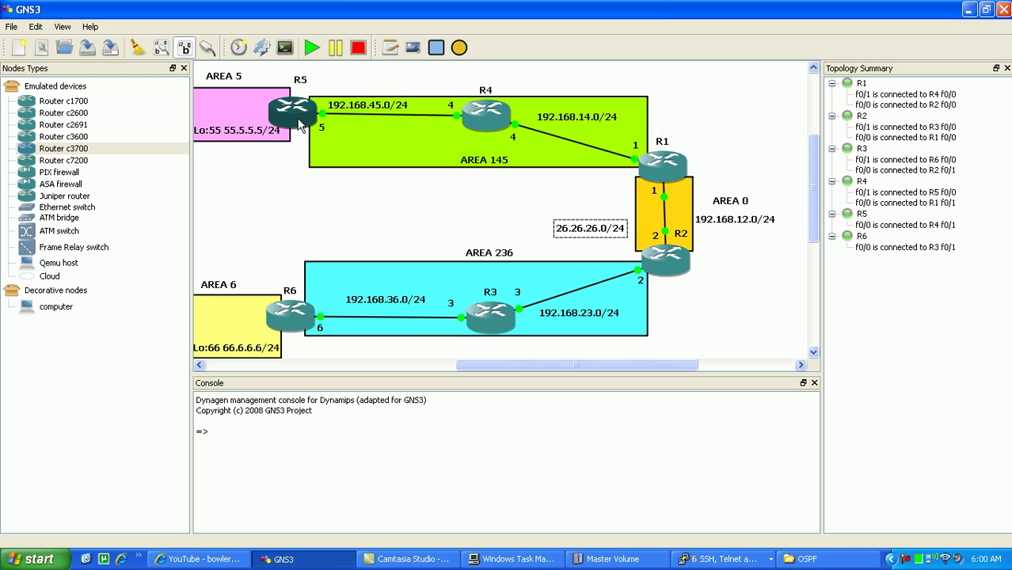
mouse_move(299, 118)
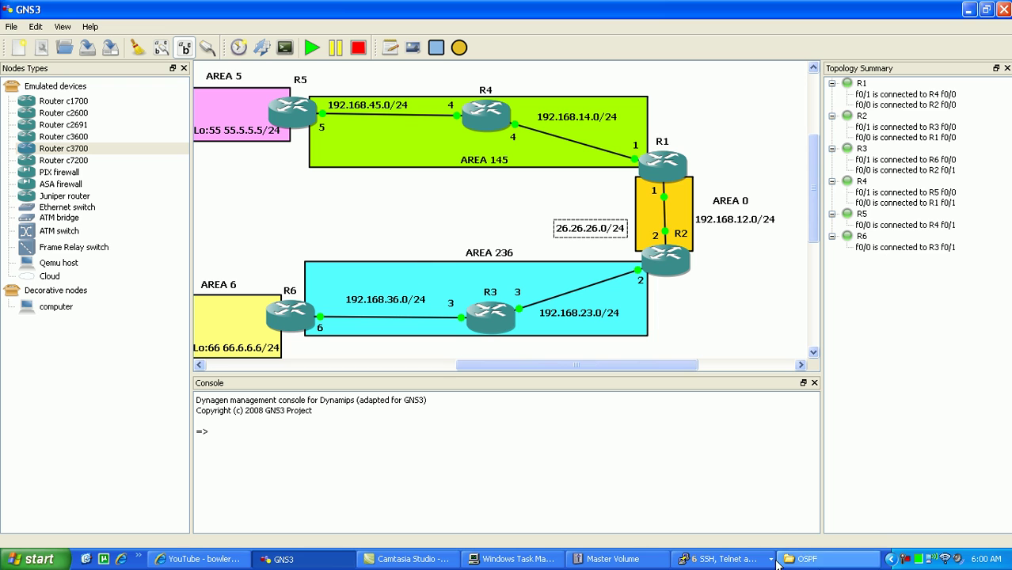
click(257, 190)
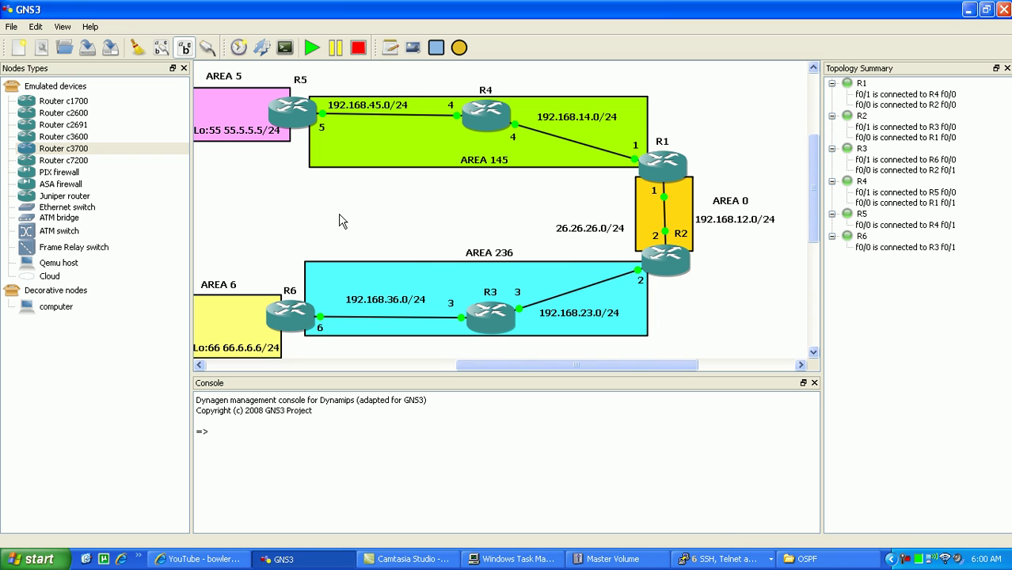